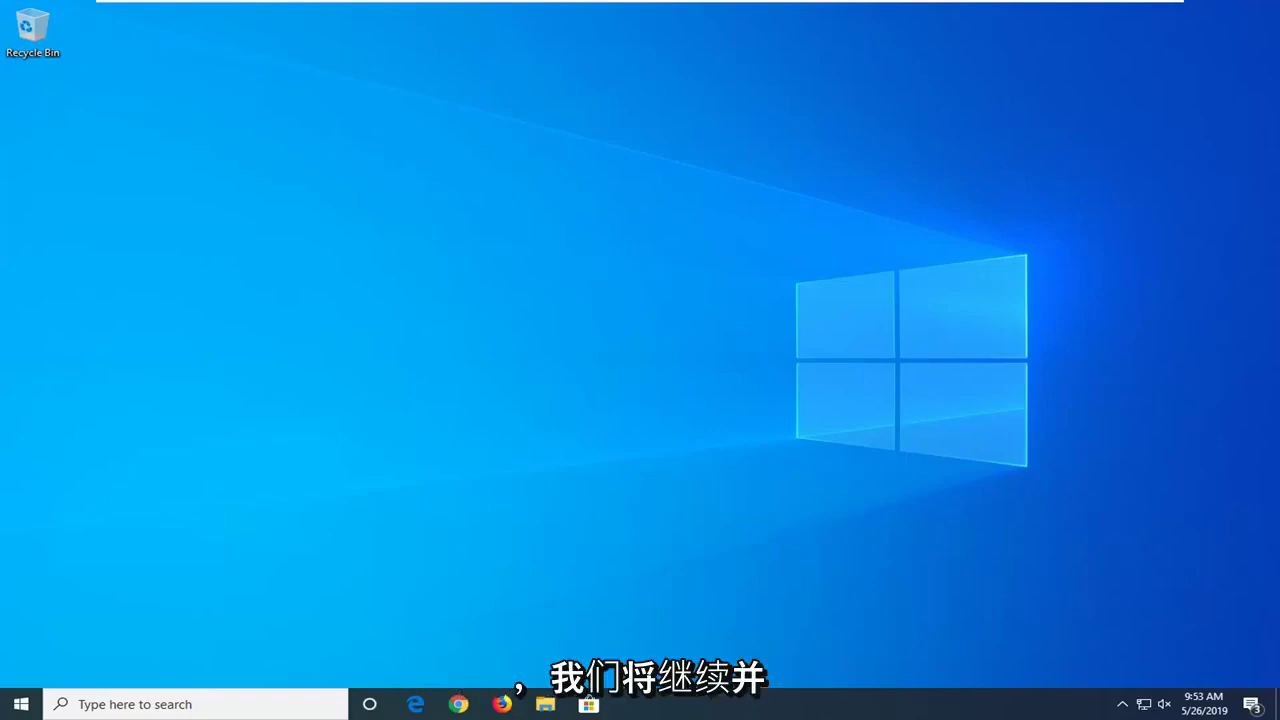
Step: Search the Start menu for 'disk management' and launch 'Create and format hard disk partitions'
click(12, 702)
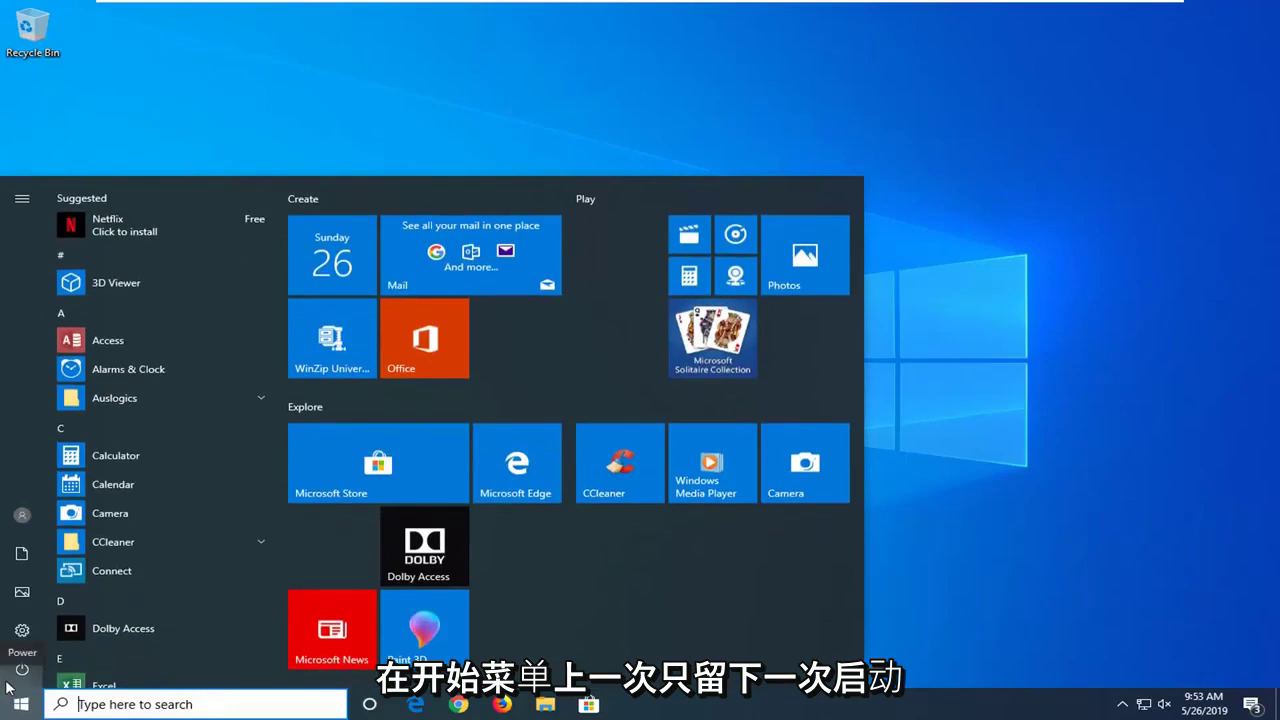
text(di)
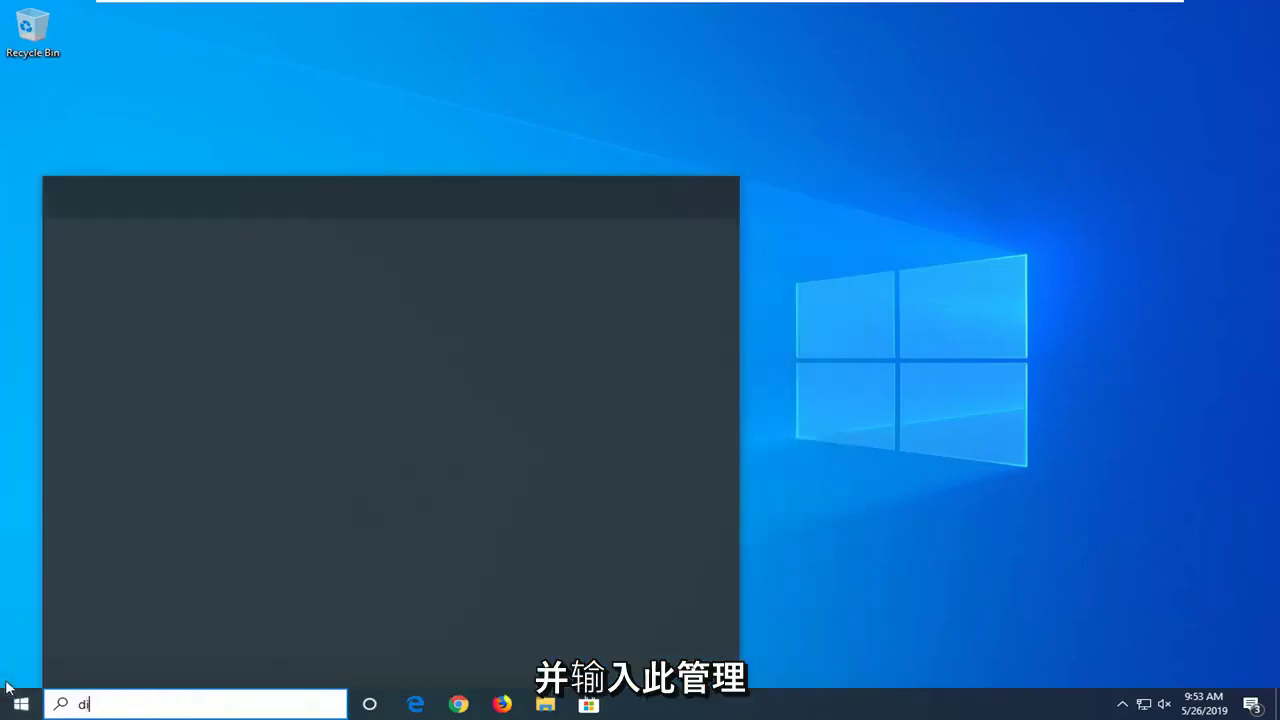
text(sk management)
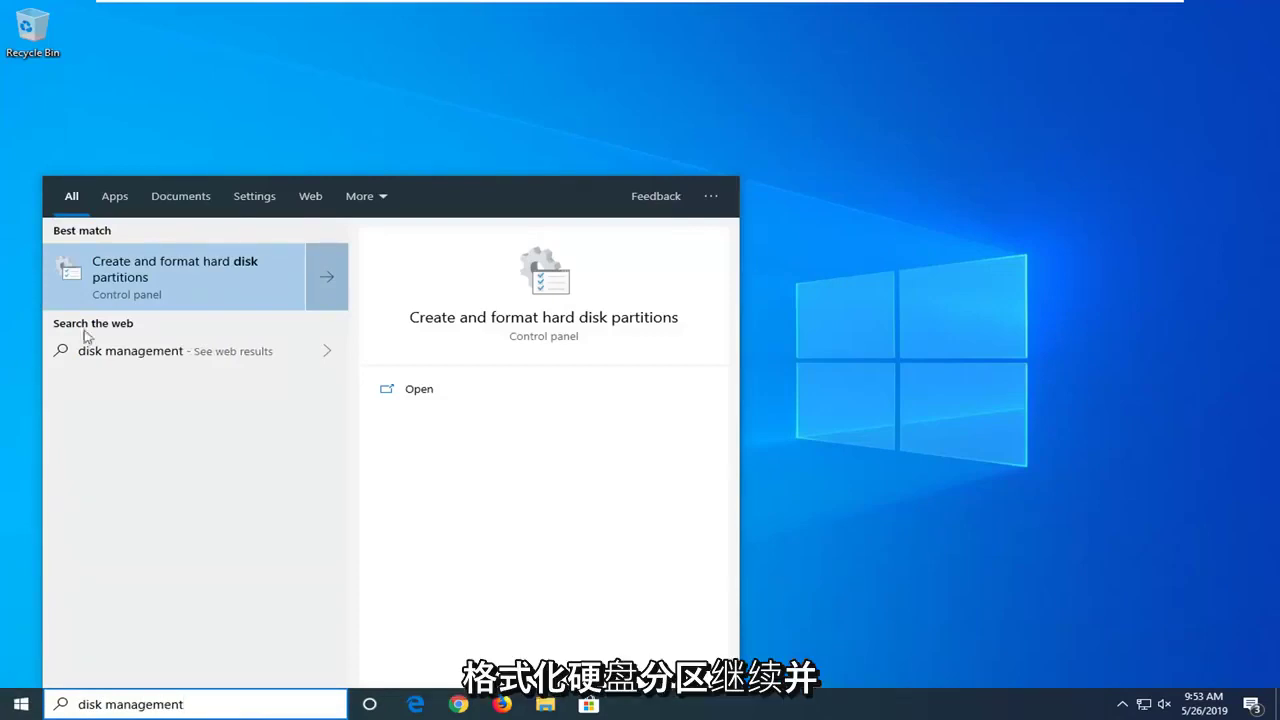
click(198, 275)
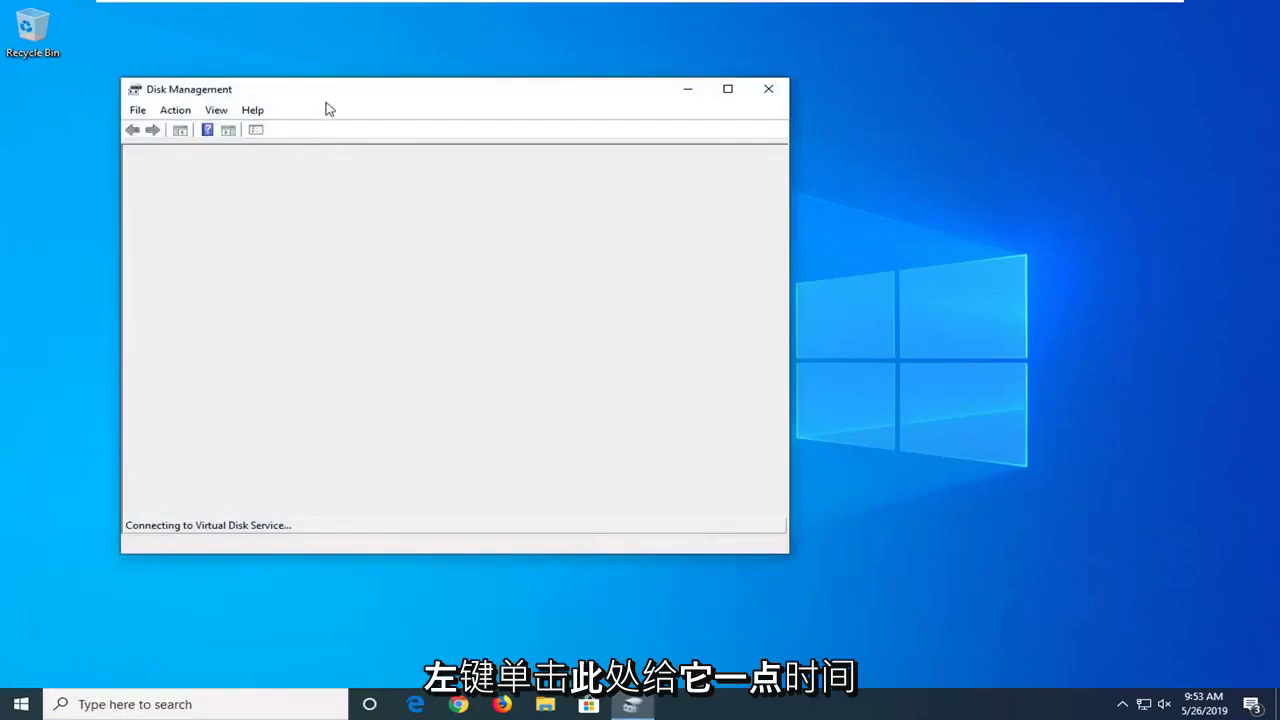
Step: Move and enlarge the Disk Management window, then select System Reserved and C: on Disk 0
drag(329, 90, 464, 84)
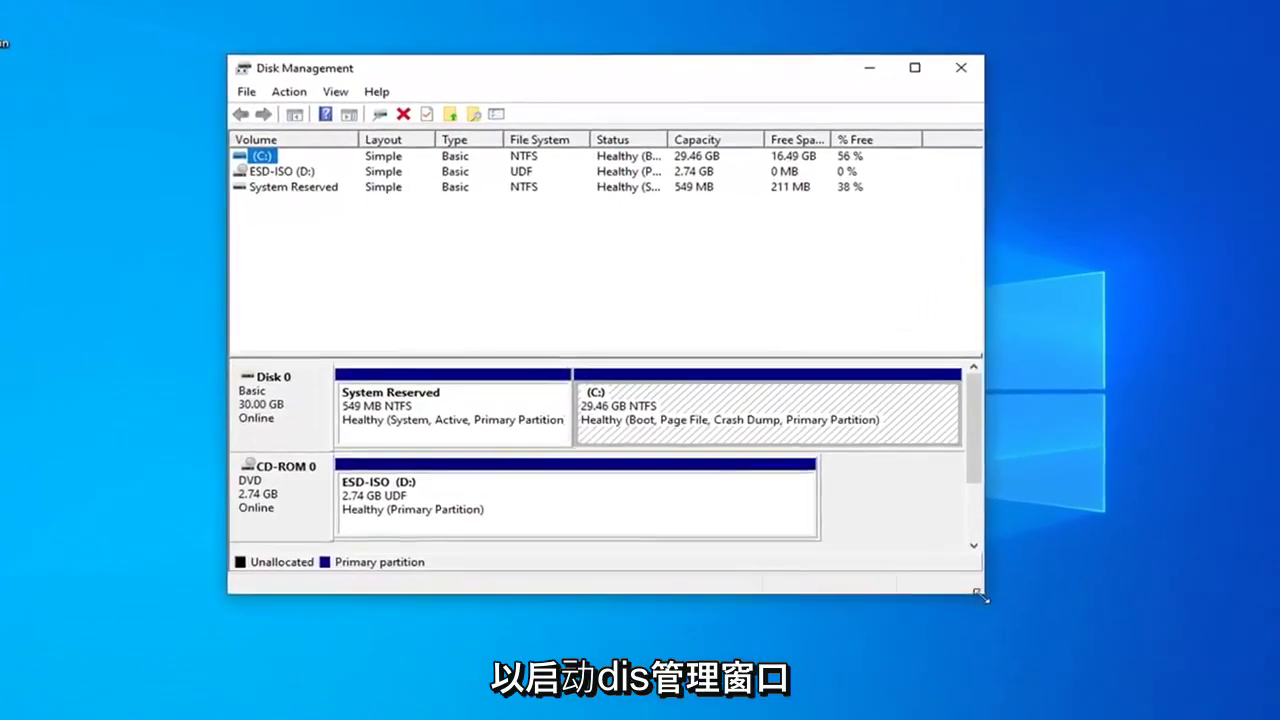
drag(980, 595, 1115, 652)
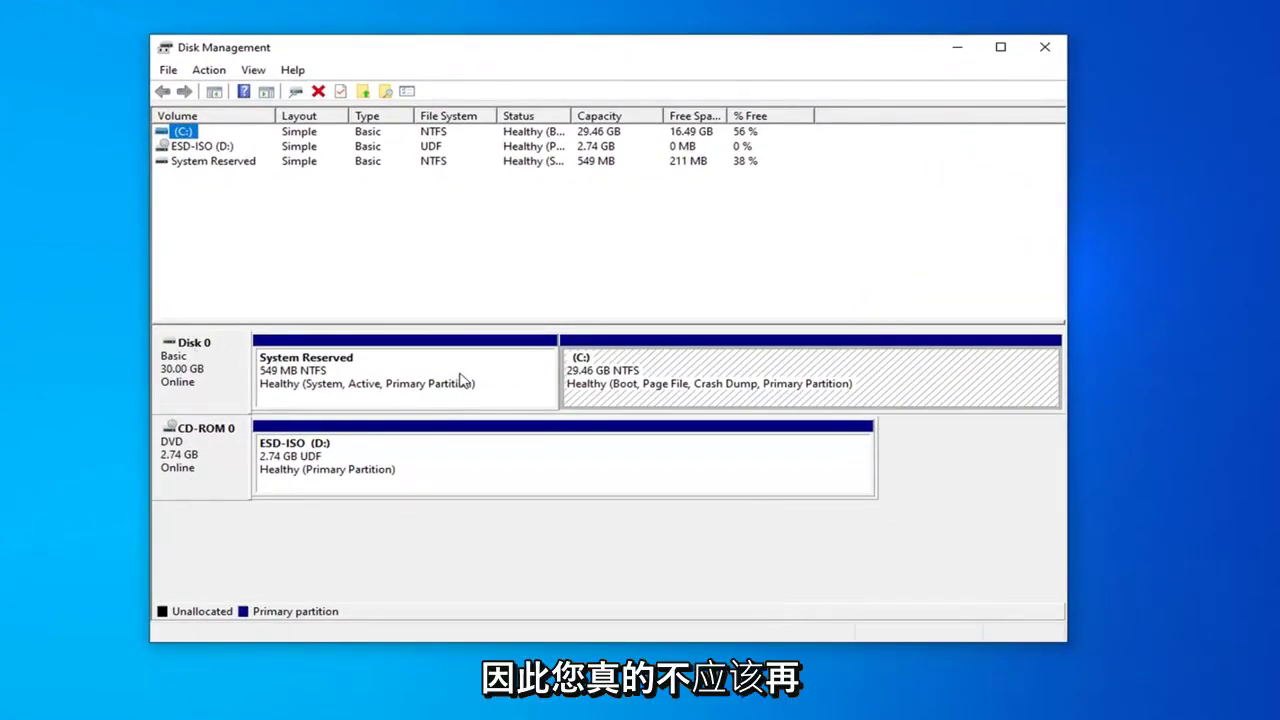
click(310, 388)
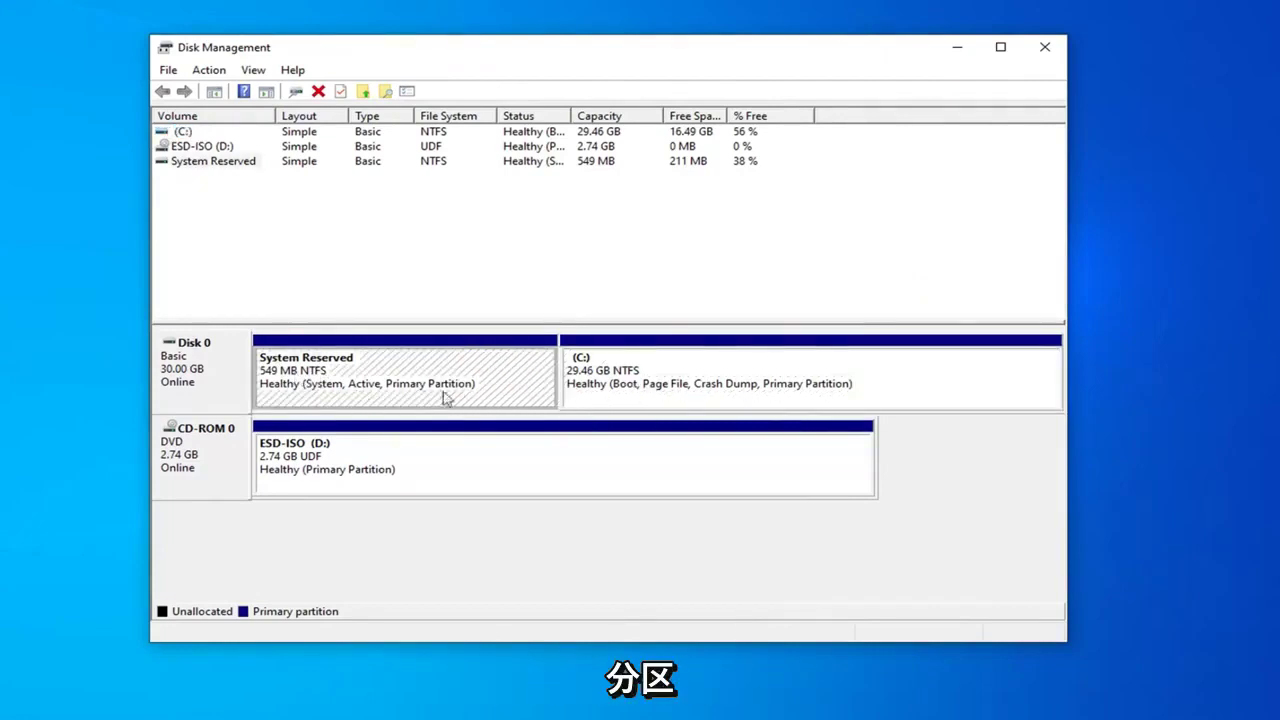
click(608, 398)
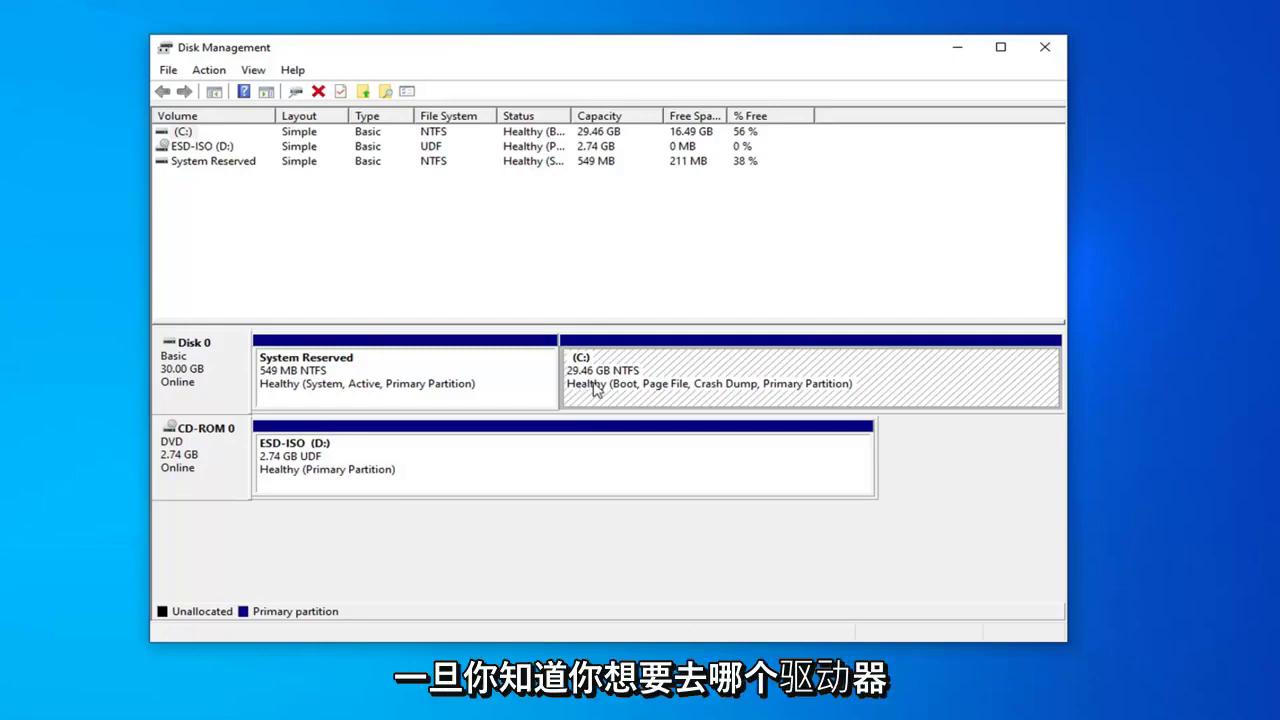
Step: Open Shrink Volume for C:, which shows 102 MB of available shrink space
right_click(602, 368)
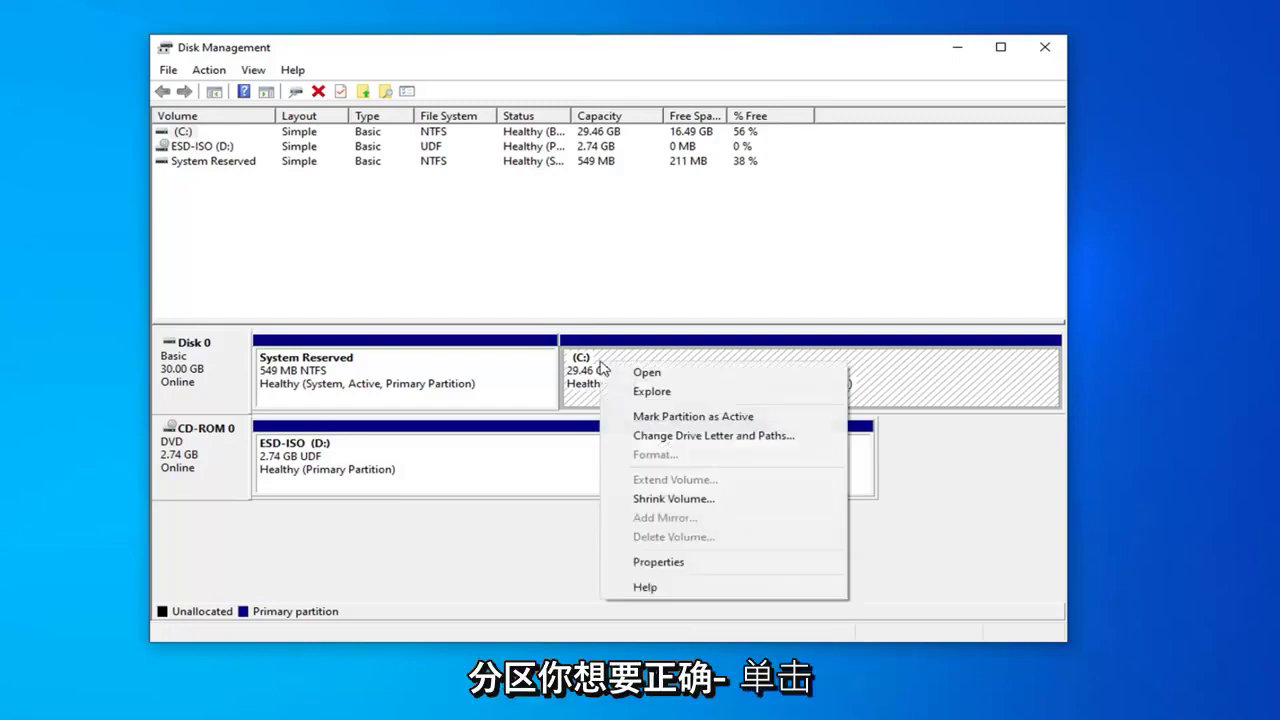
click(670, 500)
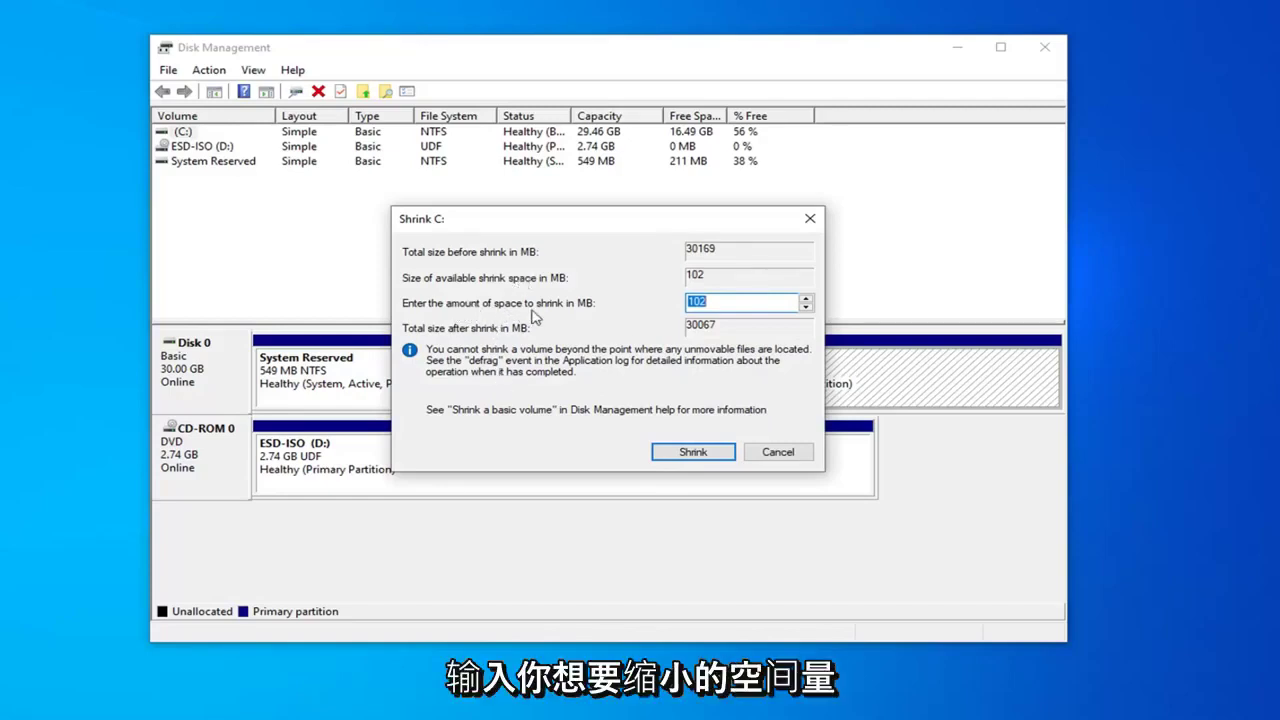
Step: Enter 100 MB as the shrink amount for C: and apply the shrink
click(707, 301)
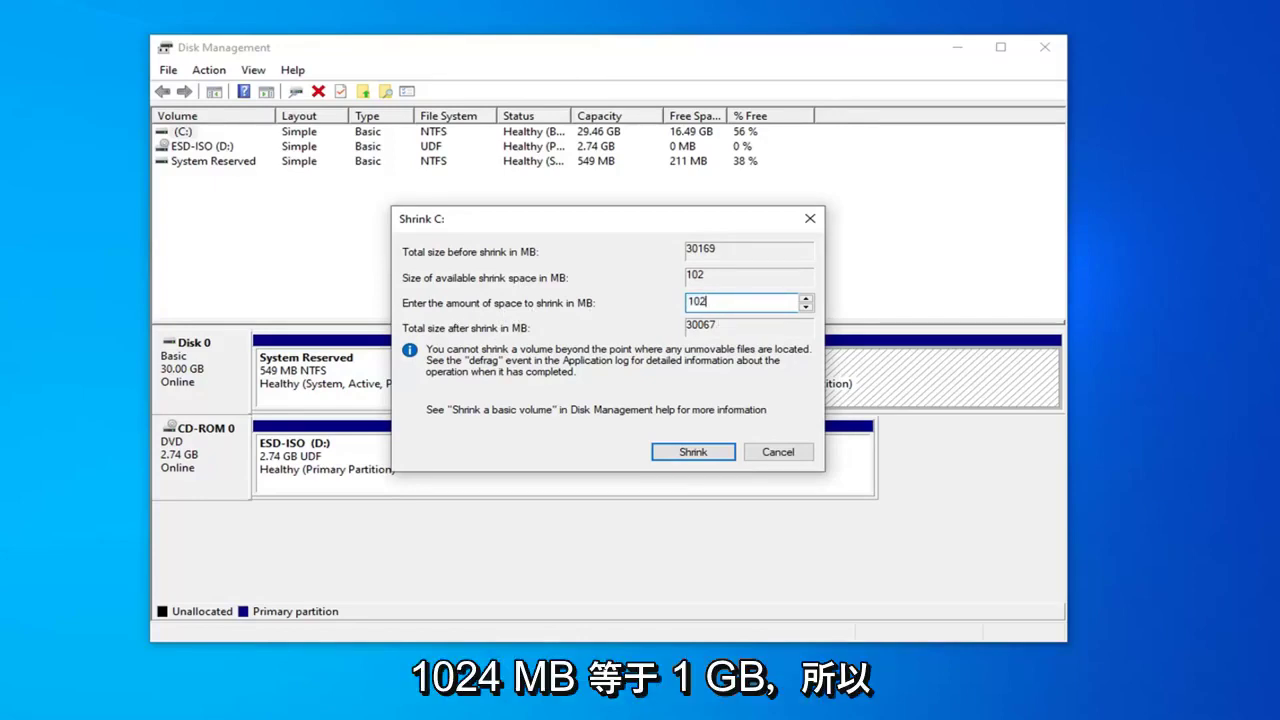
text(4)
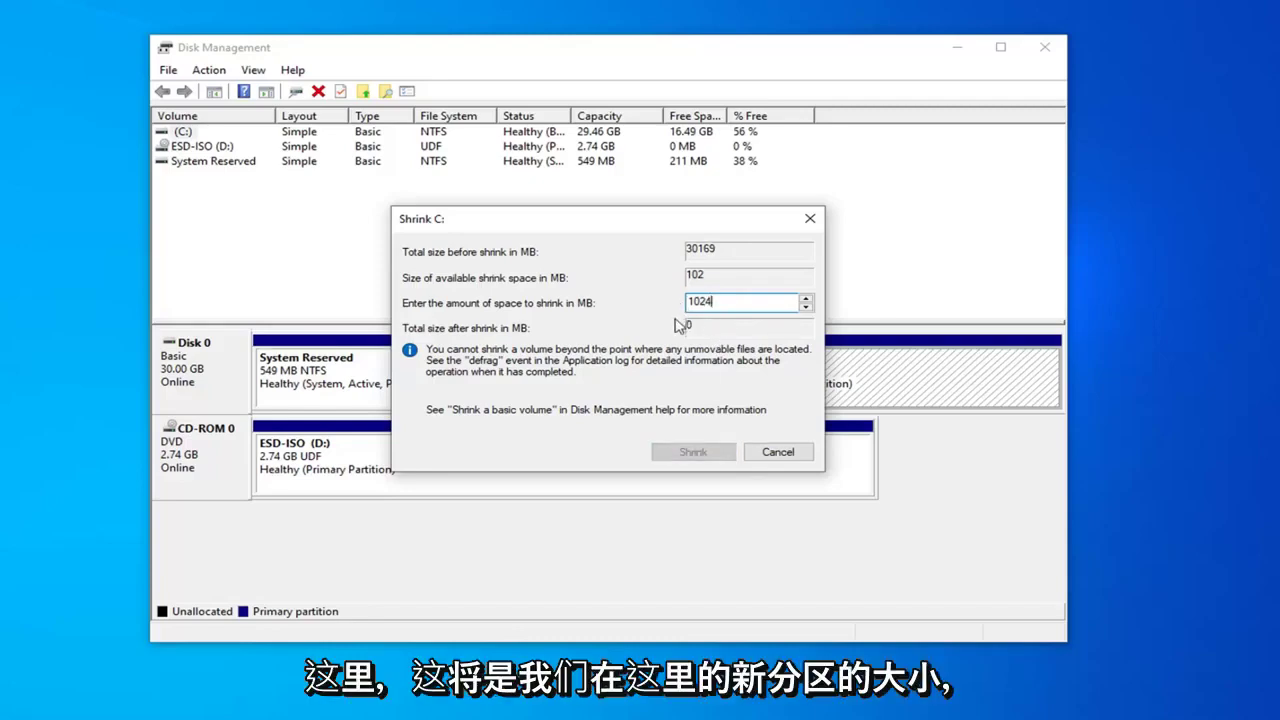
key(BackSpace)
key(BackSpace)
text(0)
drag(708, 301, 692, 301)
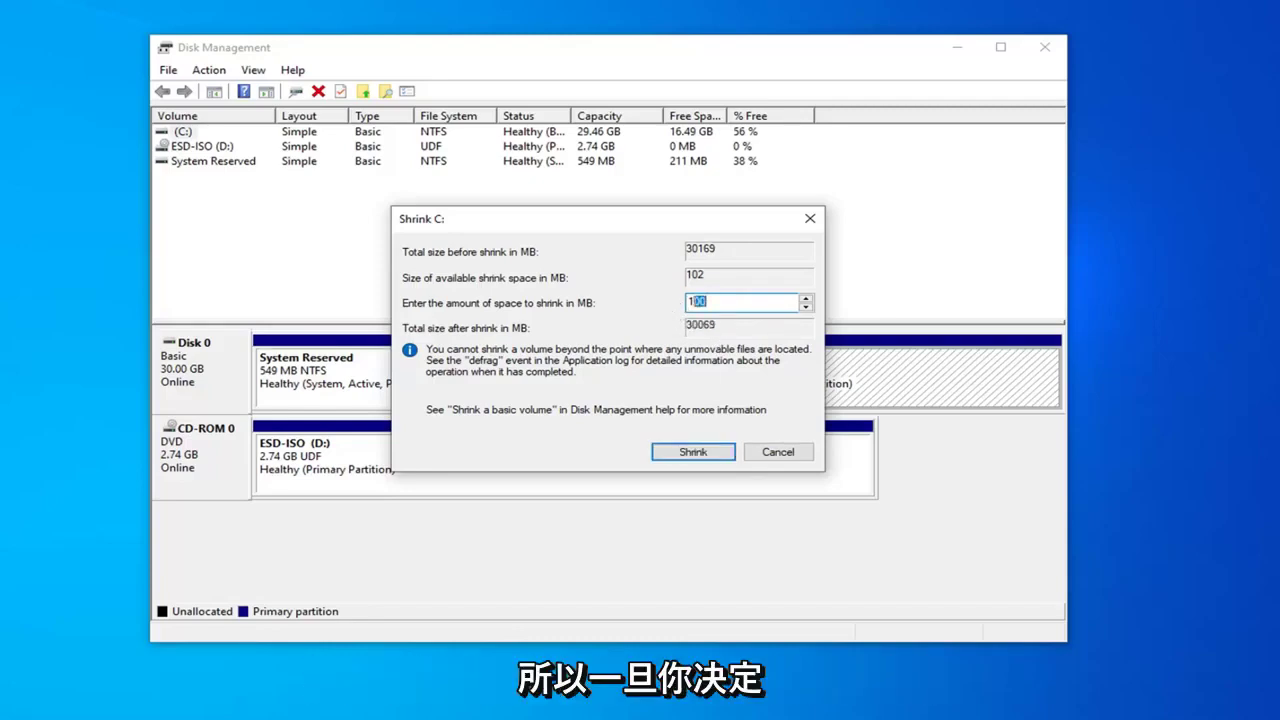
text(00)
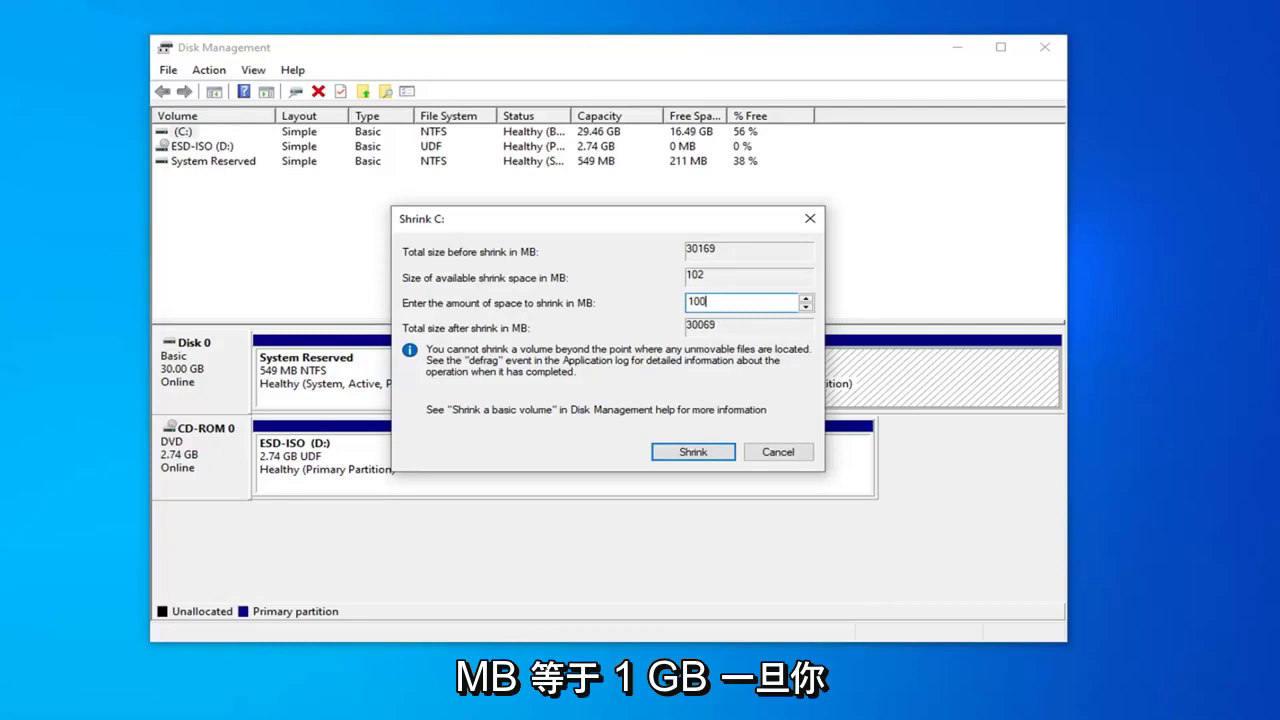
click(694, 453)
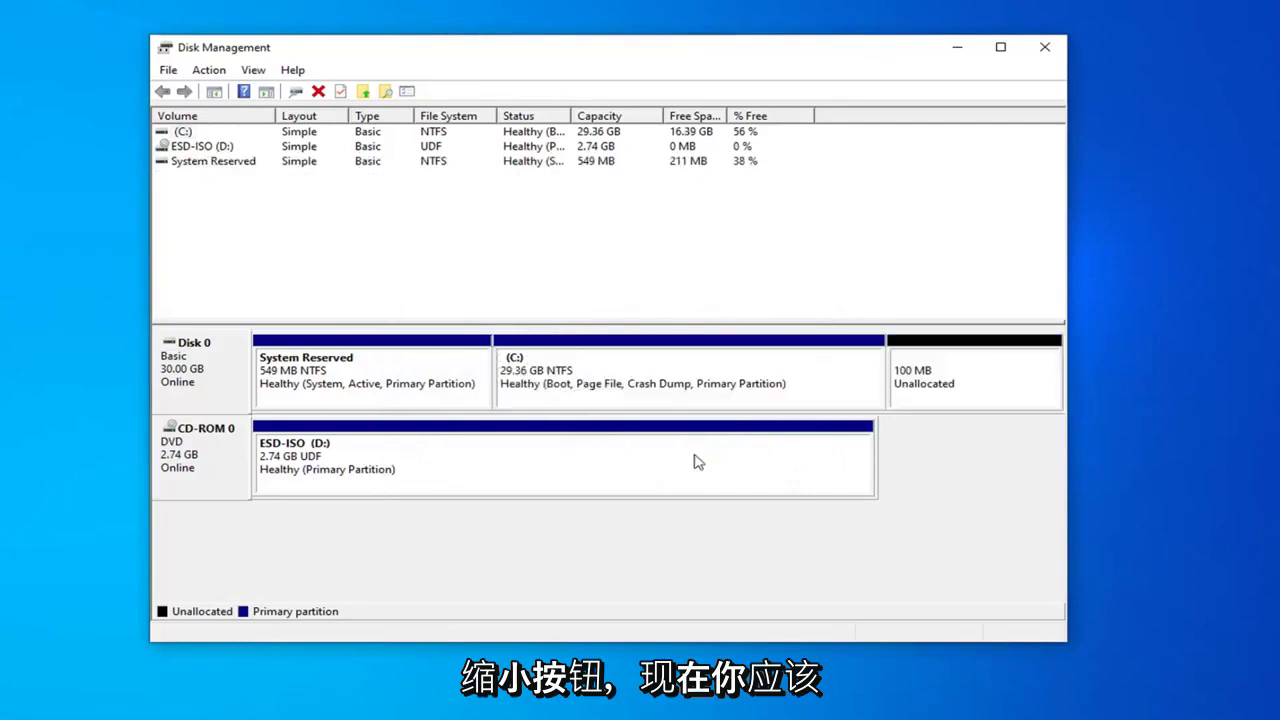
Step: Start a New Simple Volume on the 100 MB unallocated space and centre the wizard
click(958, 373)
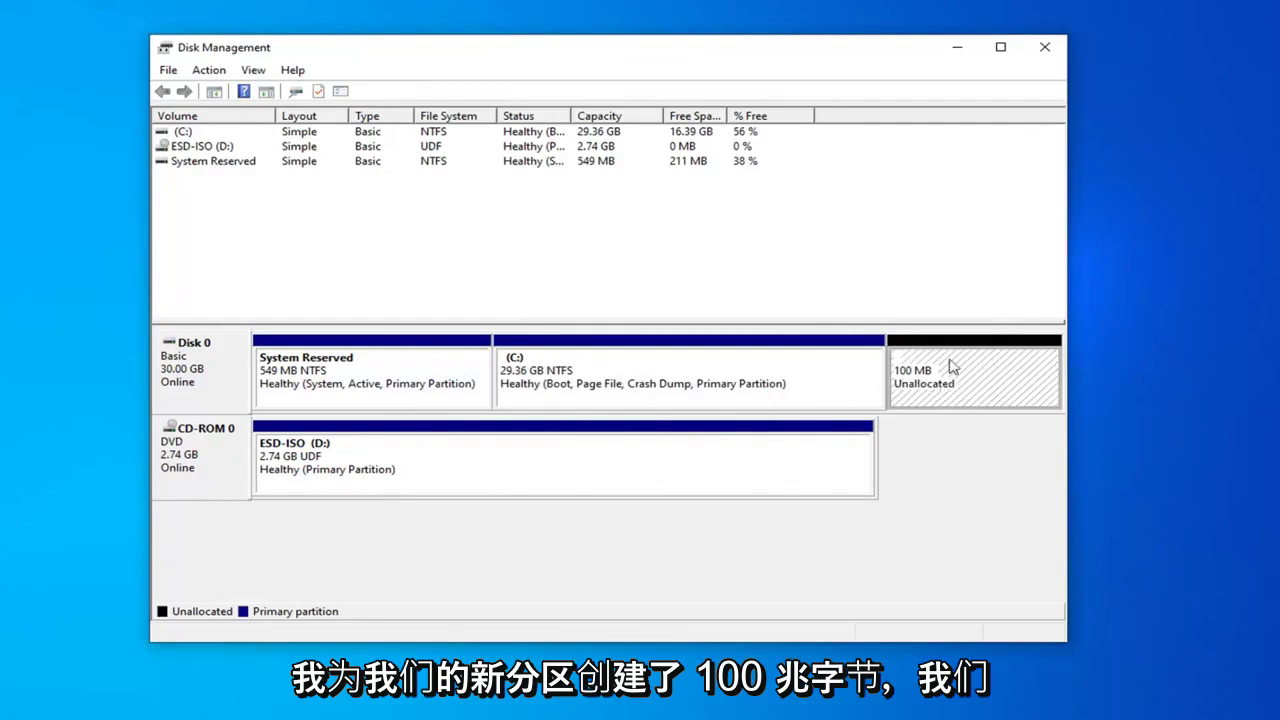
right_click(922, 375)
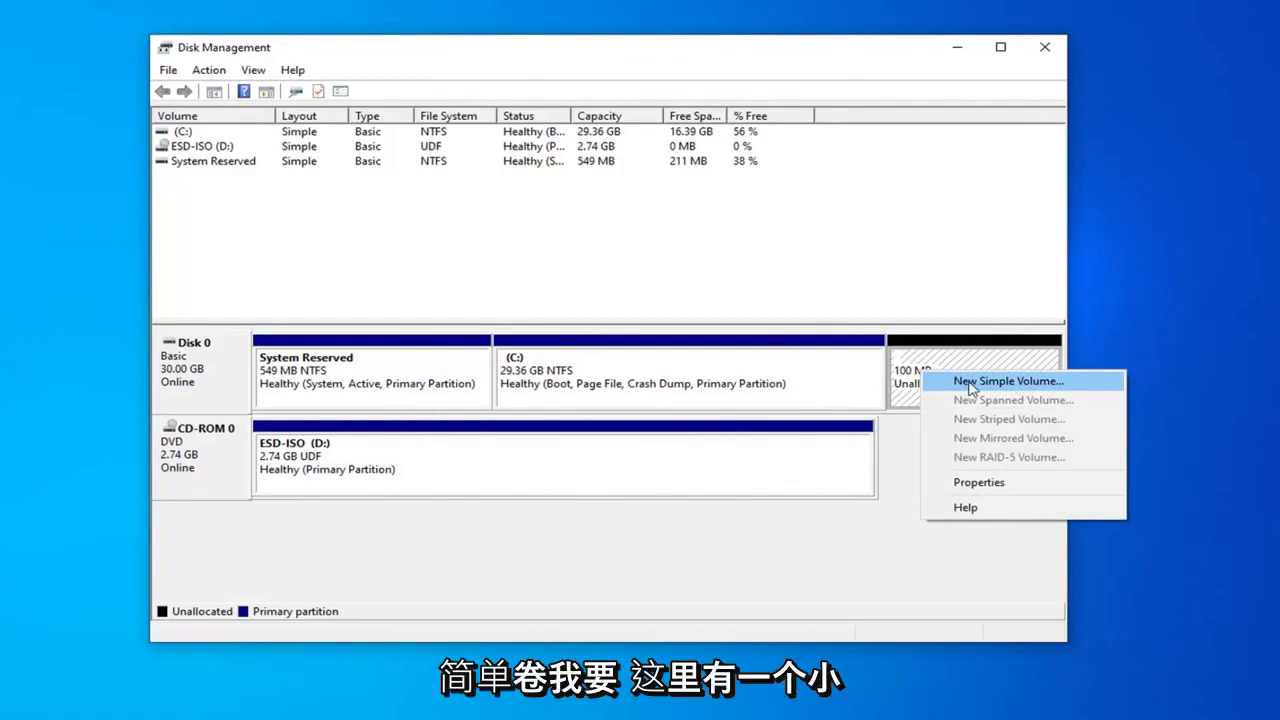
click(969, 386)
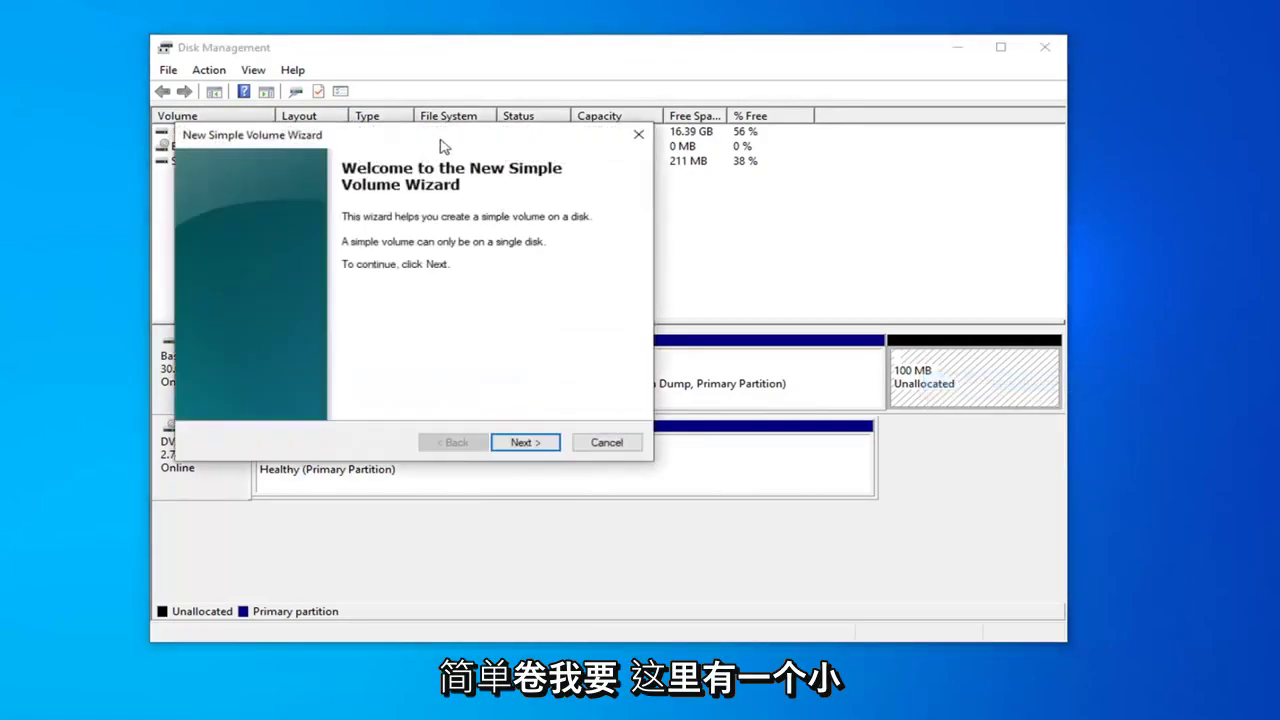
drag(438, 137, 637, 162)
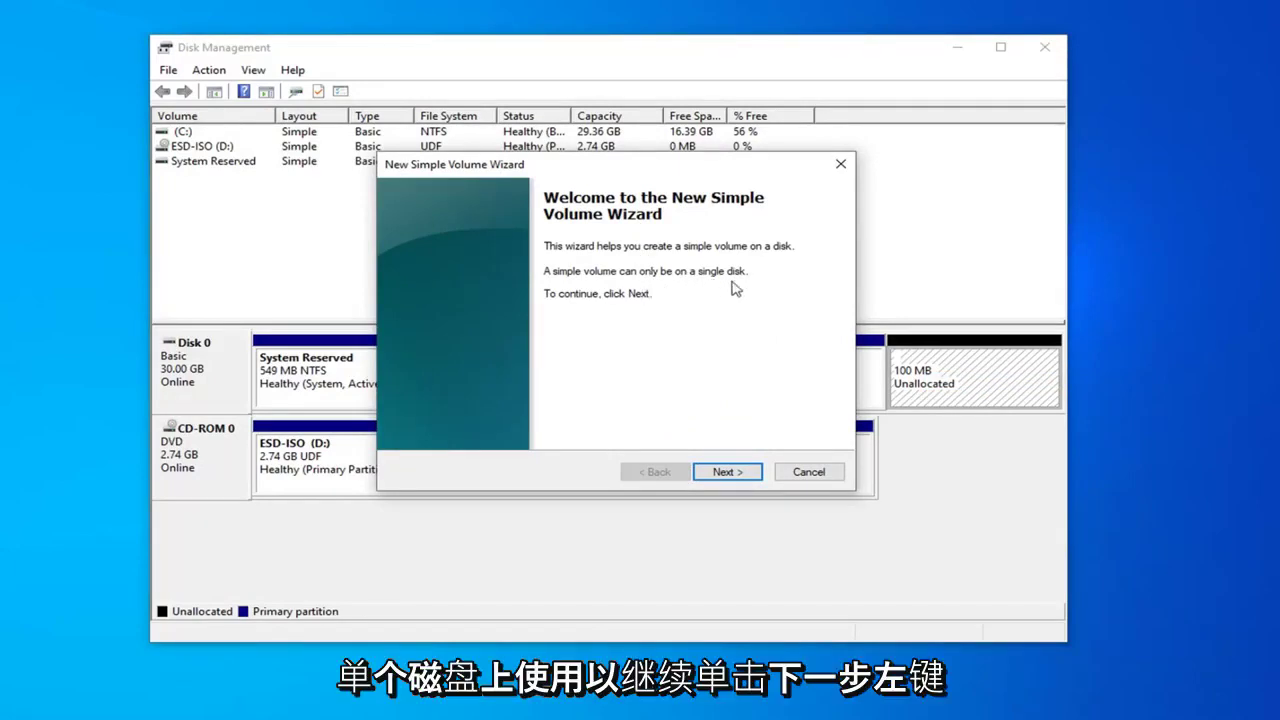
Step: Accept the 99 MB volume size and keep E as the drive letter
click(724, 474)
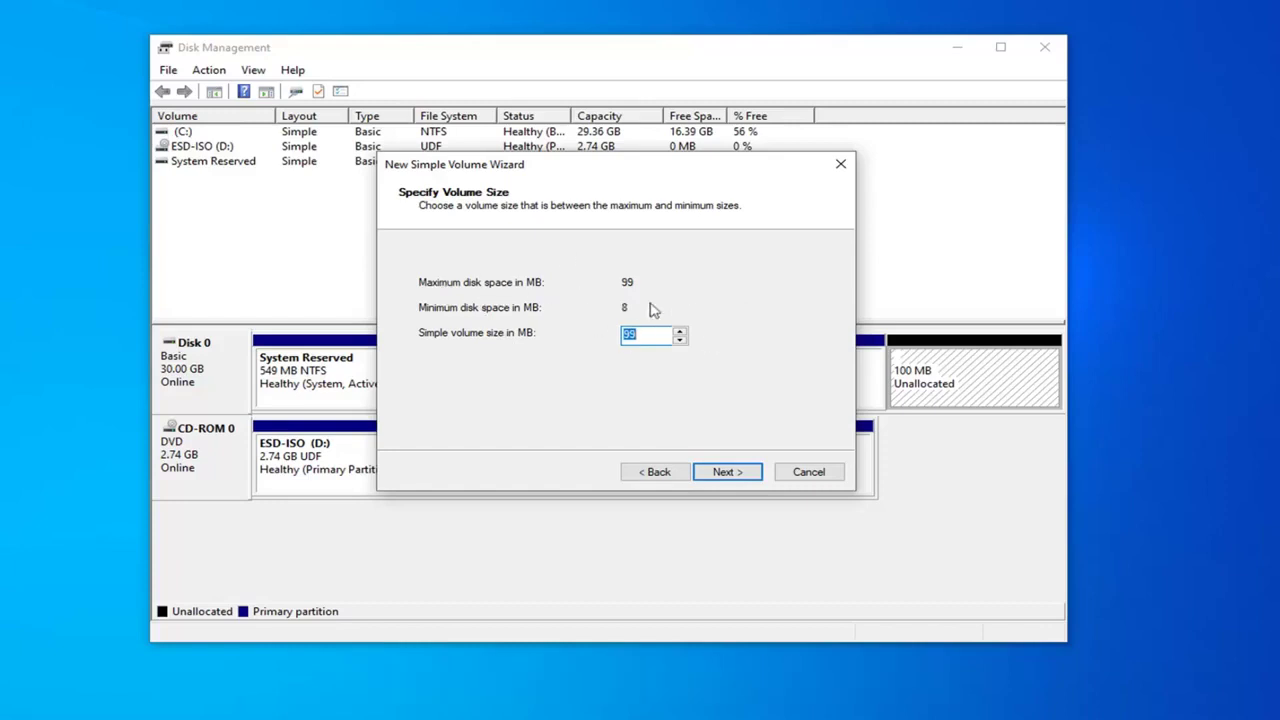
click(725, 478)
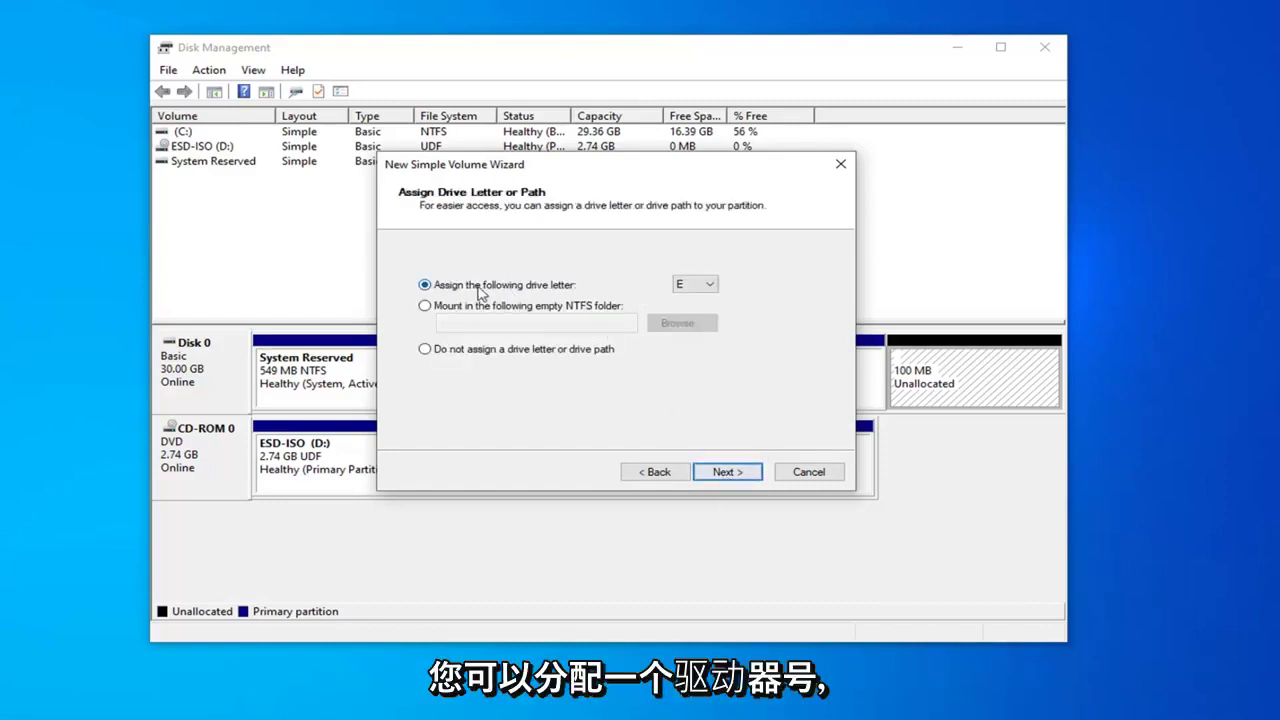
click(689, 288)
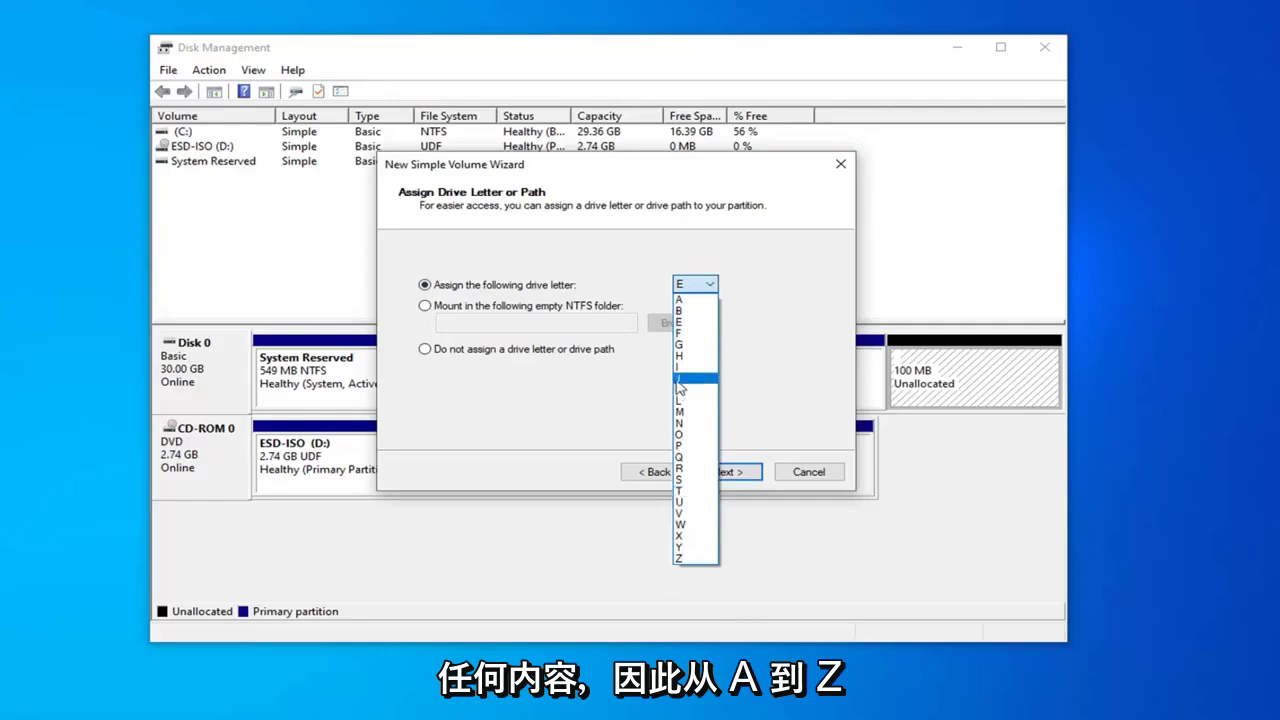
click(765, 305)
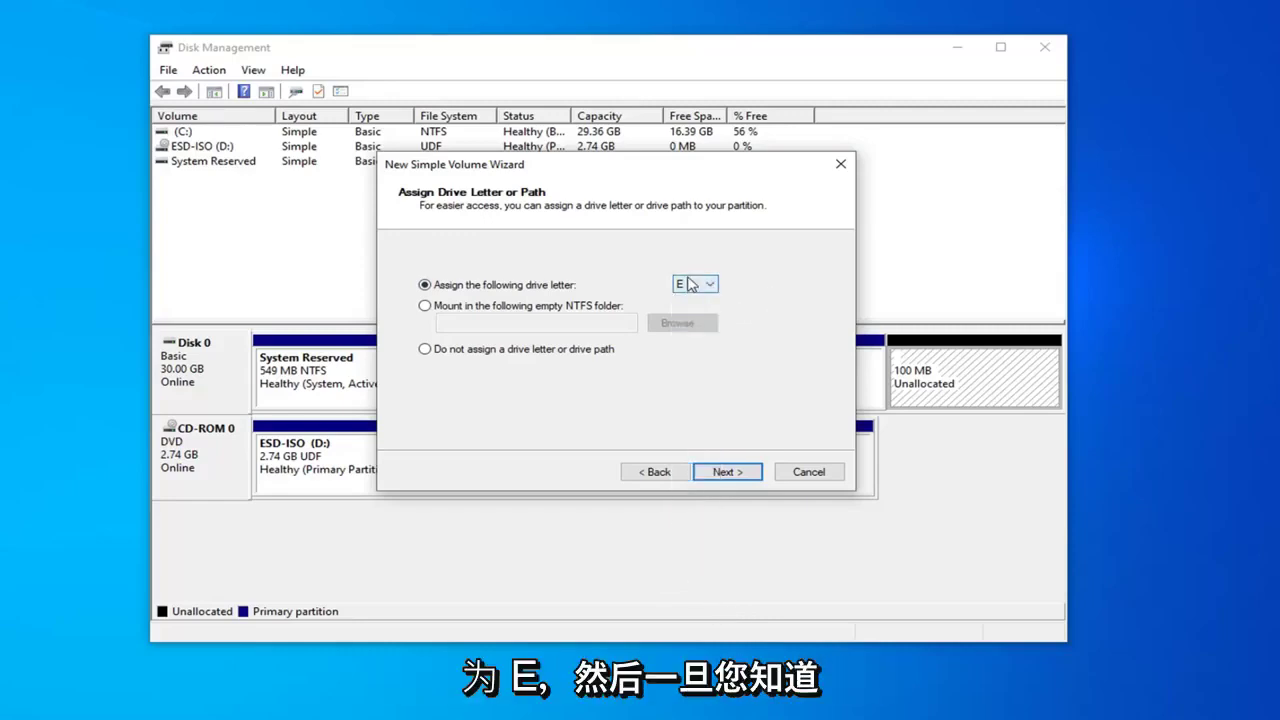
Step: Label the volume 'Extra Storage' with NTFS quick format and reach the summary page
click(727, 474)
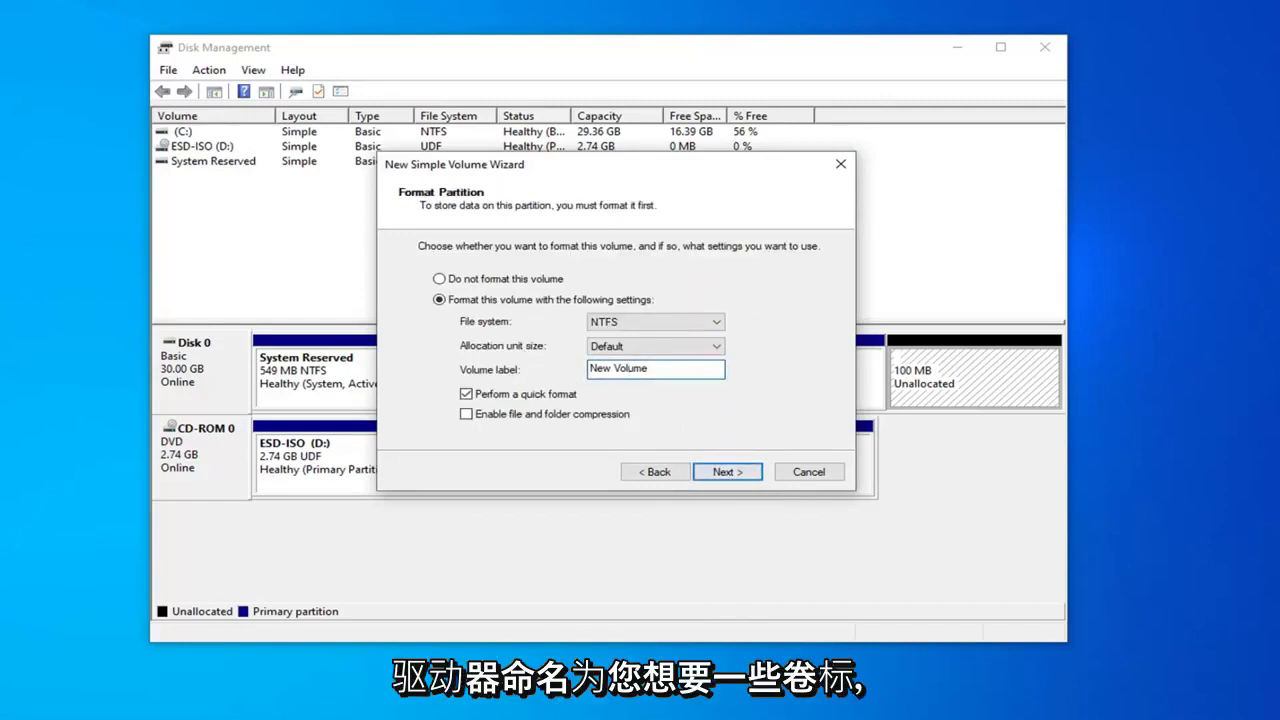
drag(650, 368, 544, 372)
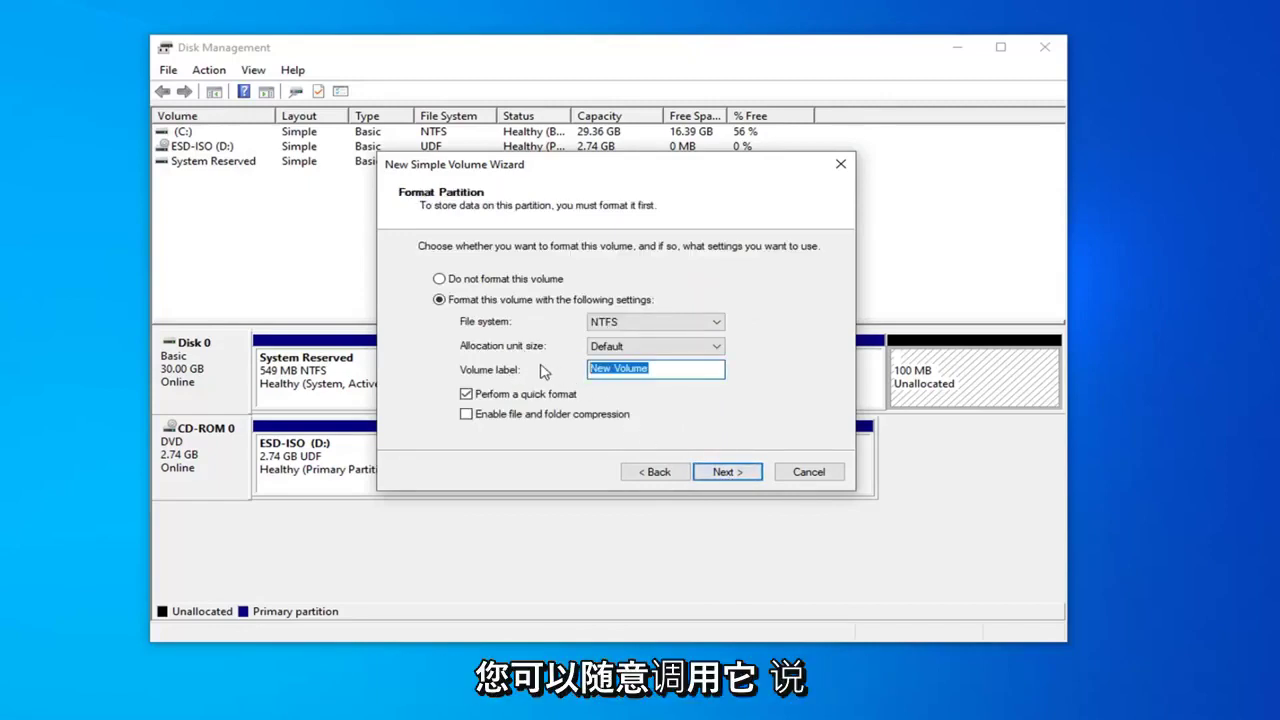
text(Extyr)
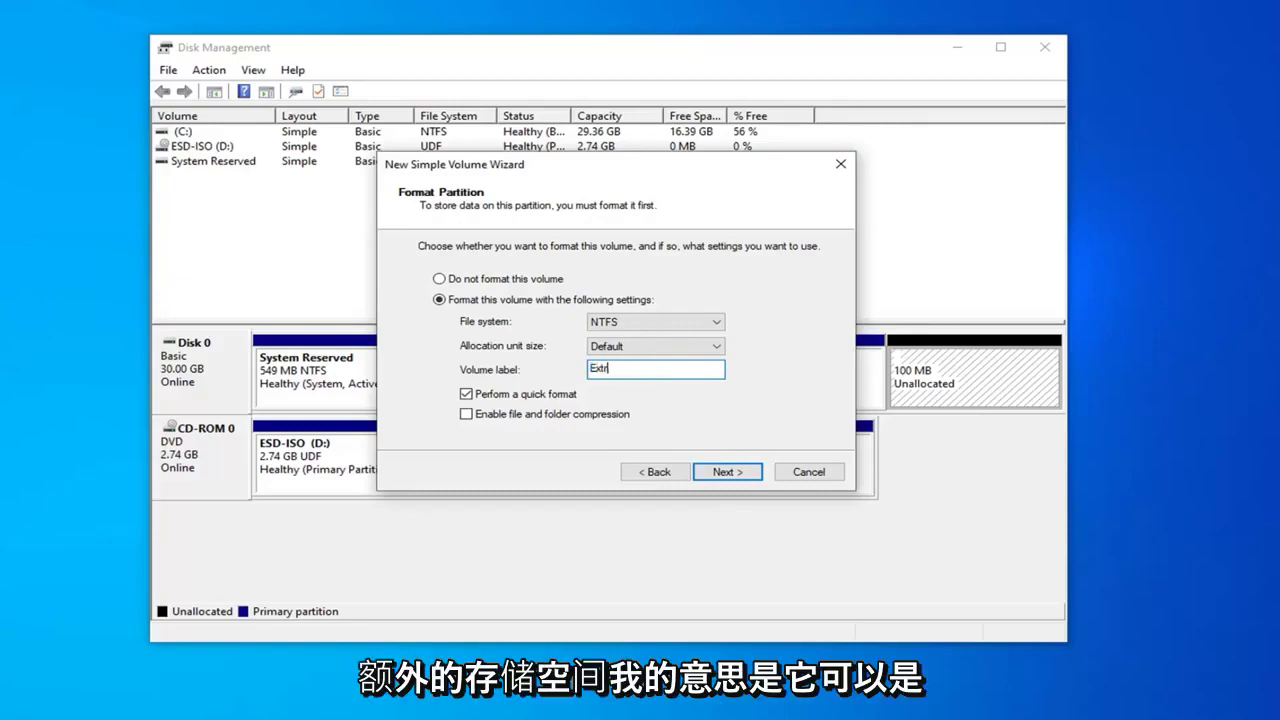
text(a Storage)
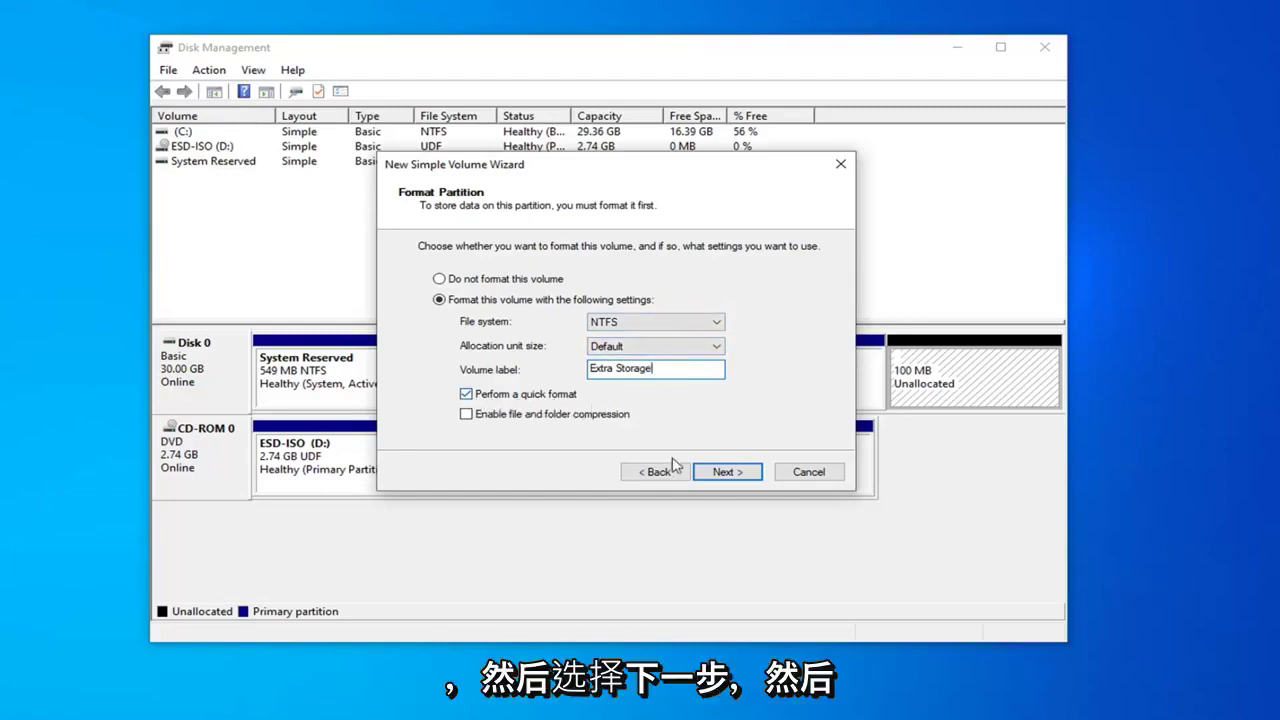
click(737, 478)
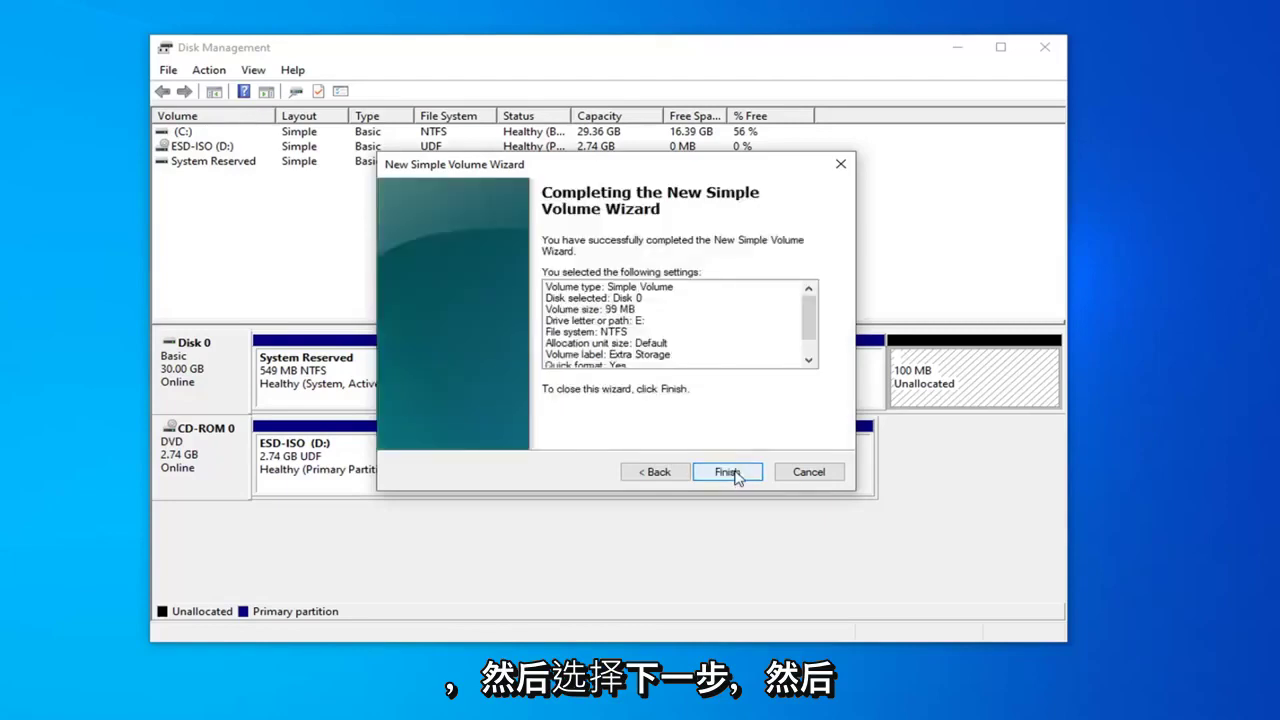
scroll(686, 337, down, 1)
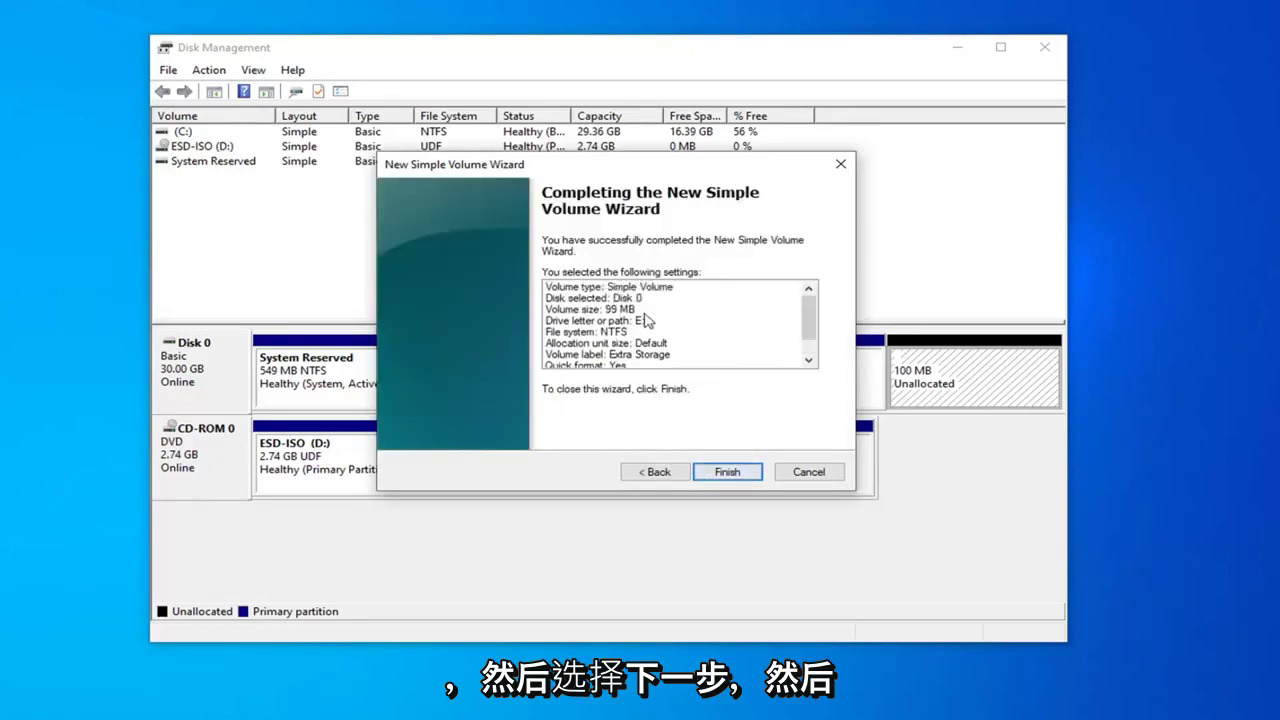
scroll(682, 315, up, 1)
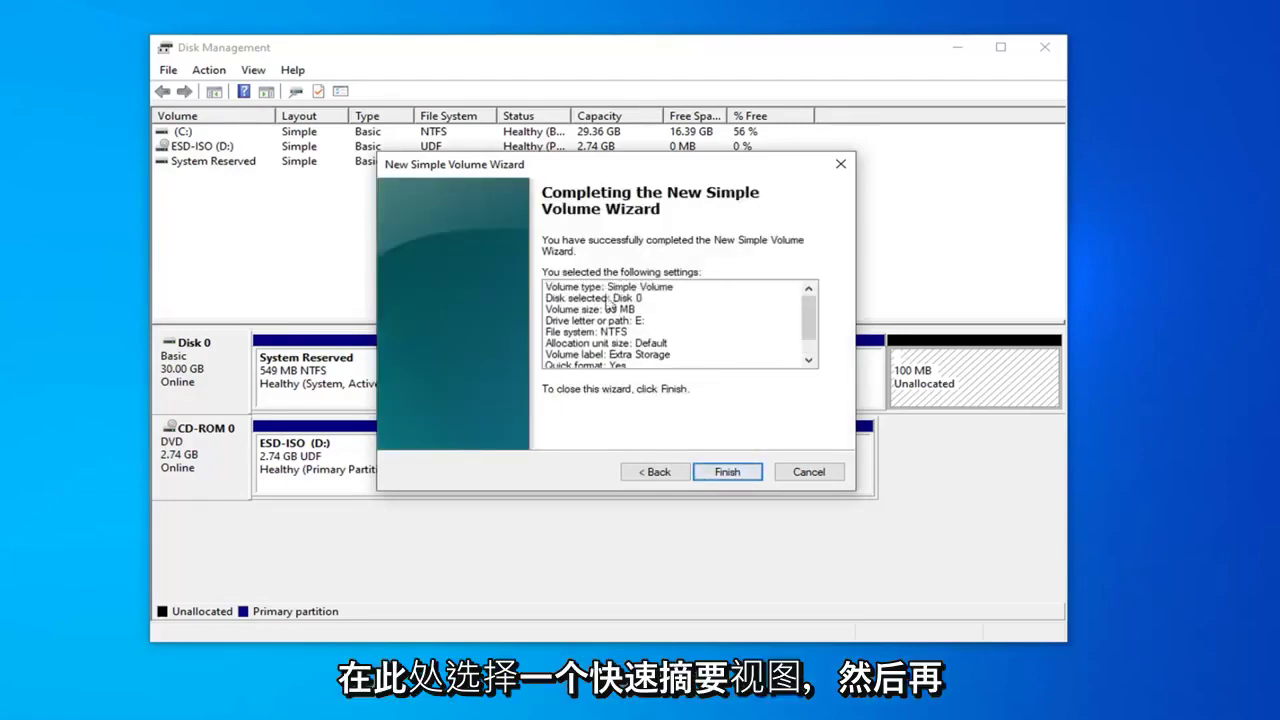
Step: Finish the wizard, confirm Extra Storage (E:) appears in This PC, then minimize Explorer
click(735, 477)
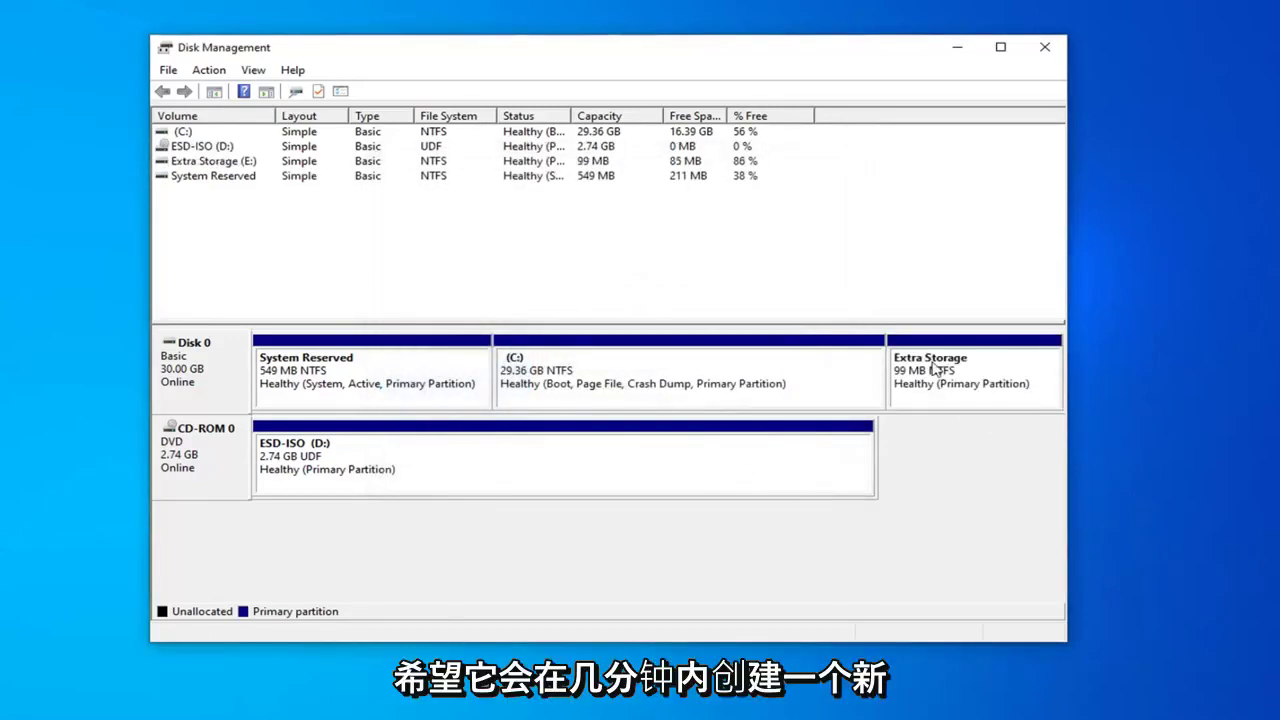
click(960, 388)
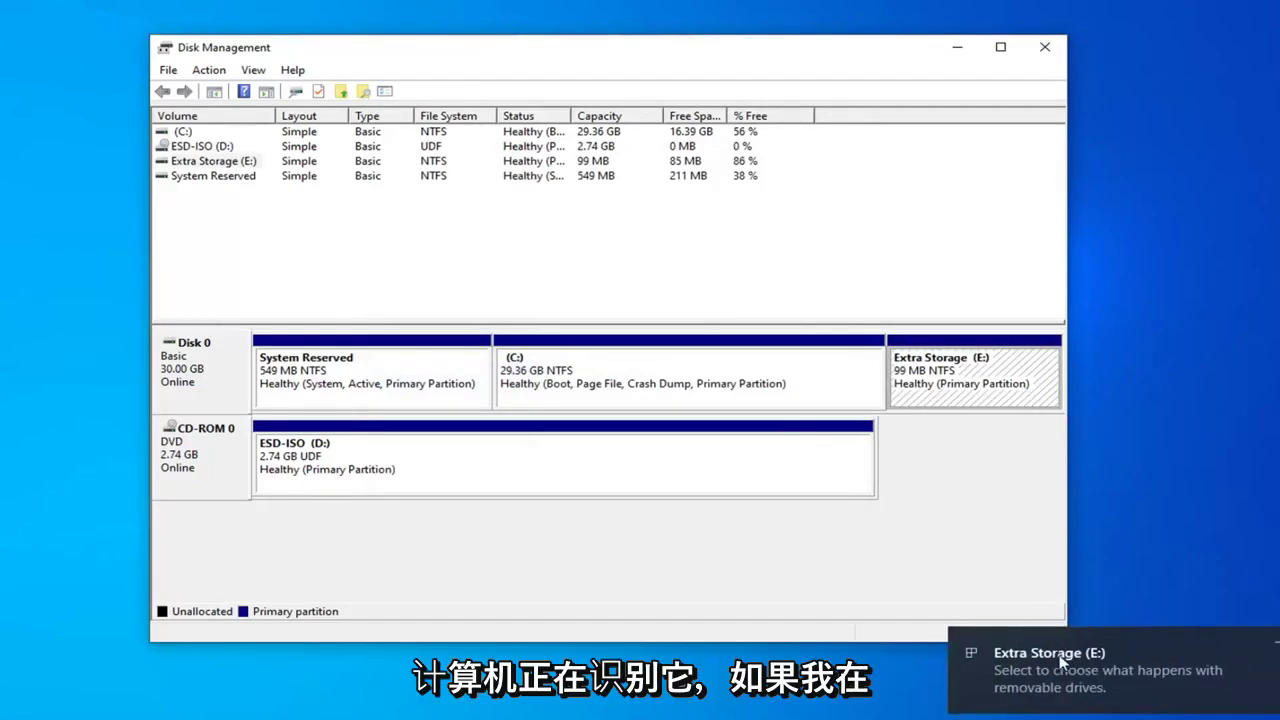
key(super+e)
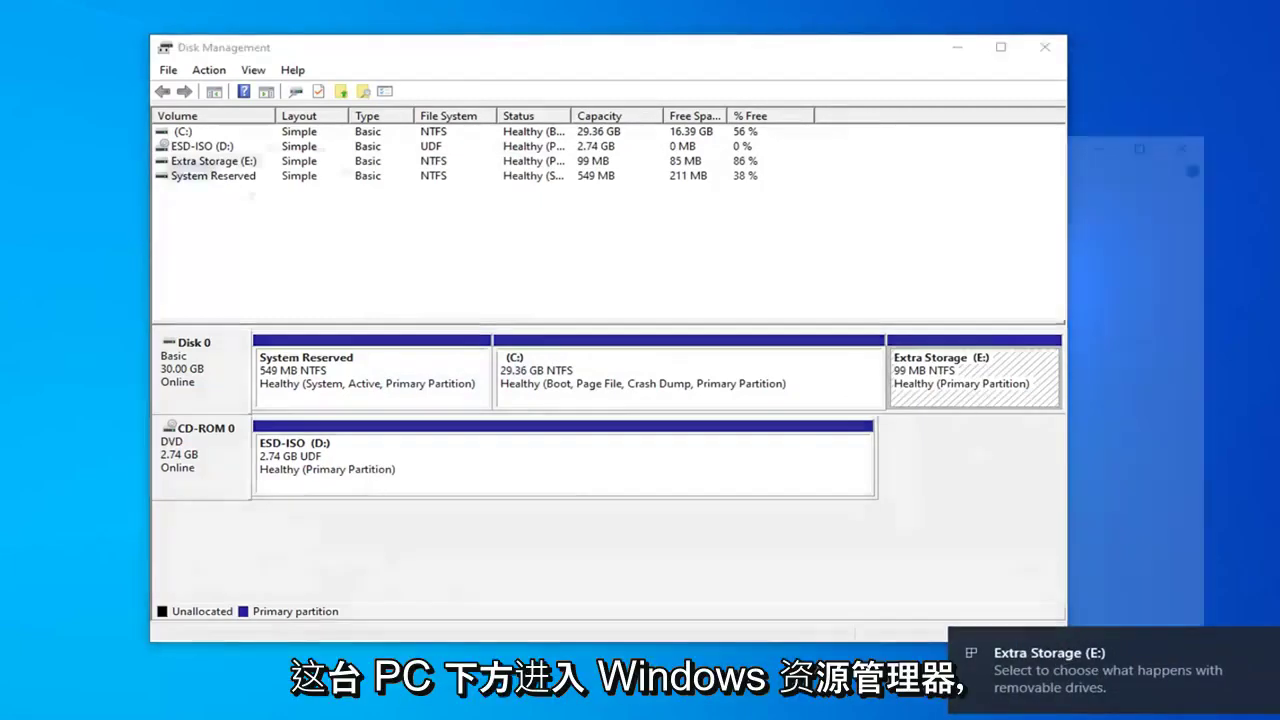
click(207, 368)
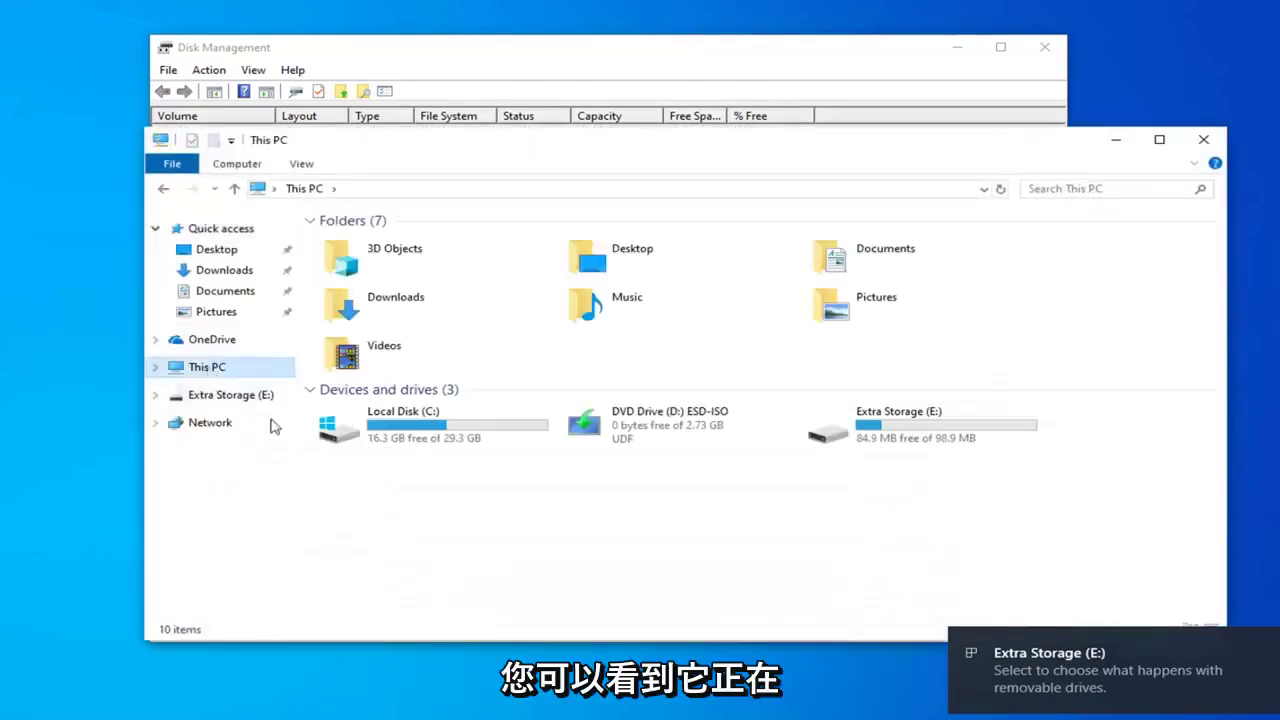
click(922, 440)
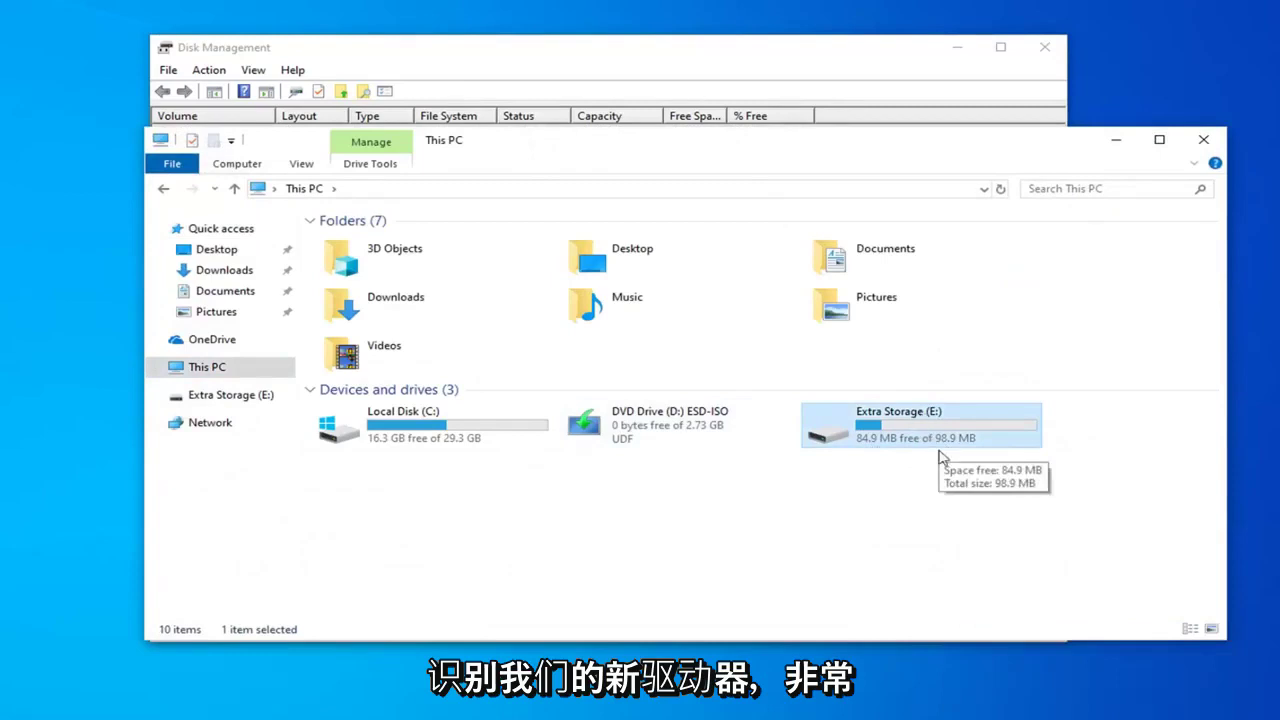
click(1114, 140)
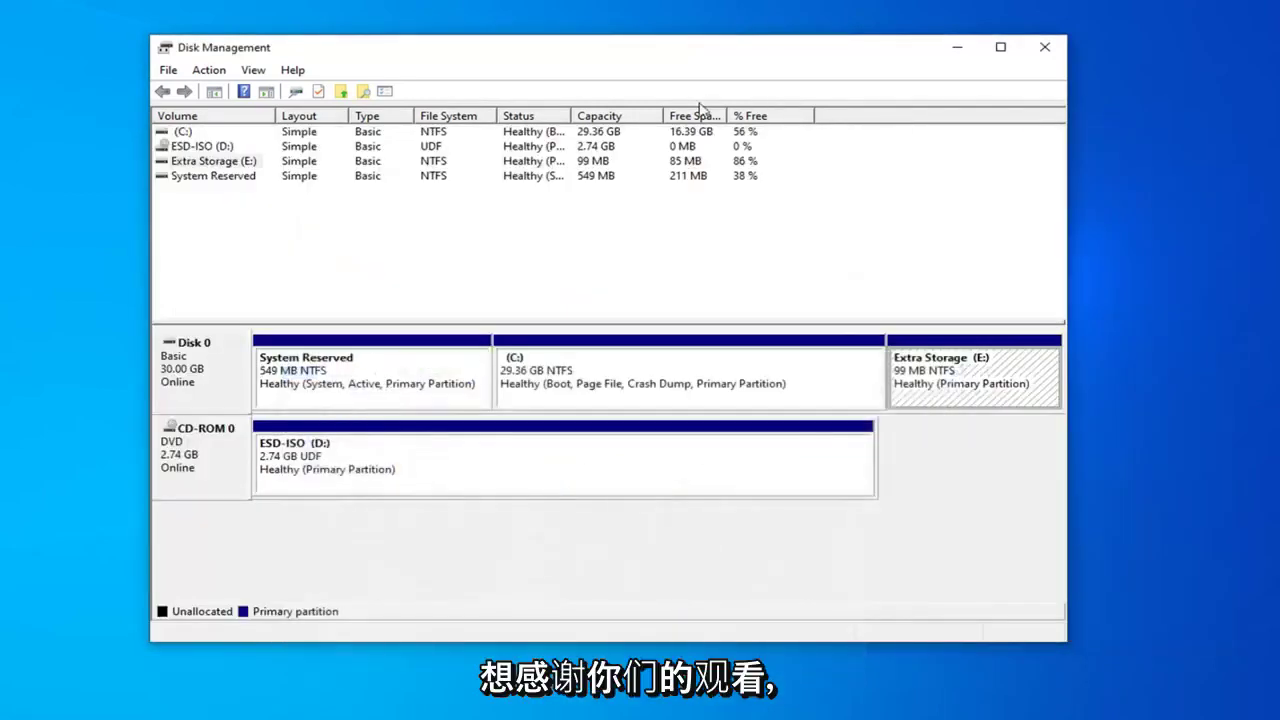